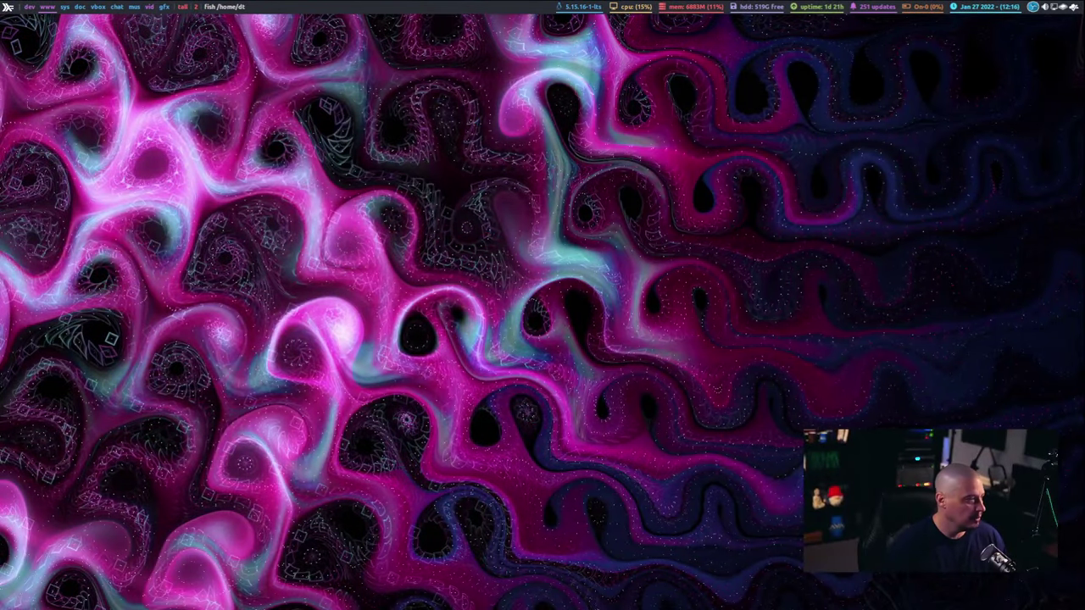
Step: Open the Nuclear music player, shrink its window and place it on the left part of the desktop
key("super+shift+c")
key("super+shift+c")
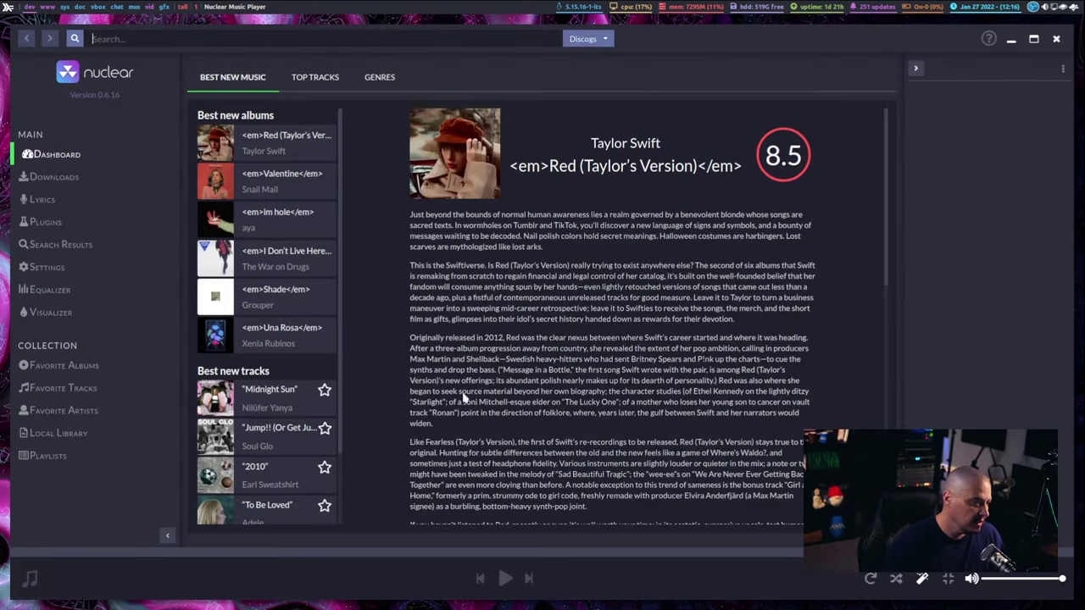
left_click_drag(987, 509, 848, 421)
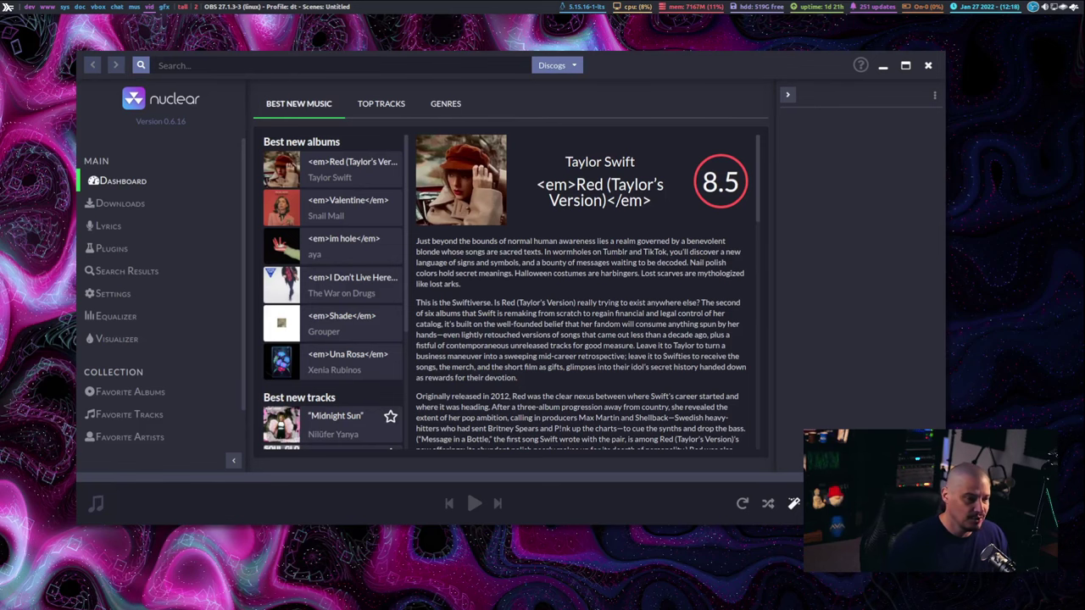
left_click_drag(700, 300, 635, 287)
left_click_drag(888, 513, 779, 530)
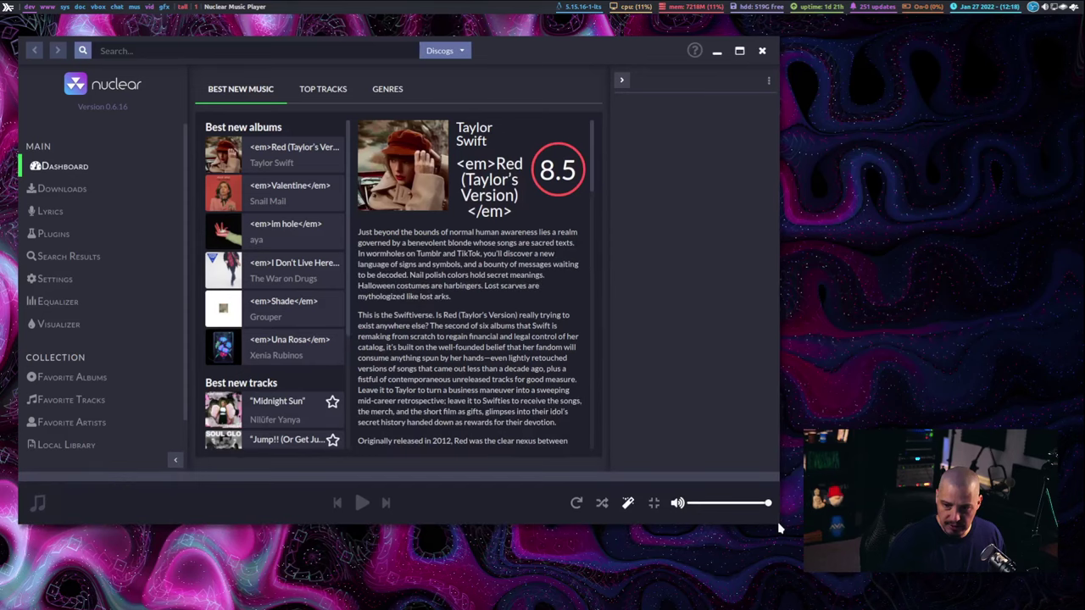
left_click_drag(722, 387, 743, 395)
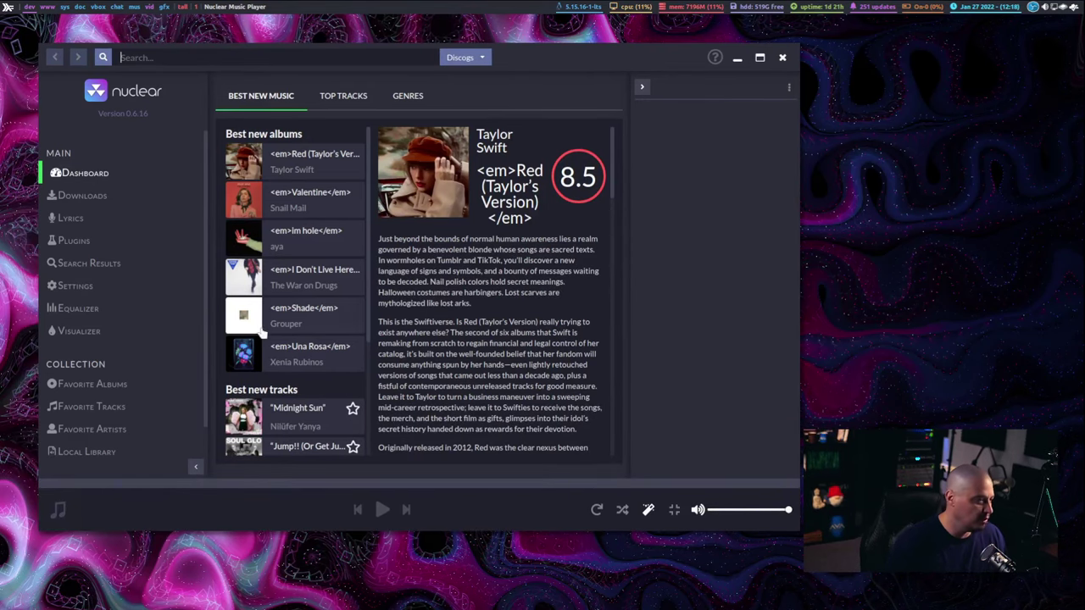
Step: Review the player's settings from the social and HTTP API options through playback, streaming and downloads to the developer settings
left_click(86, 287)
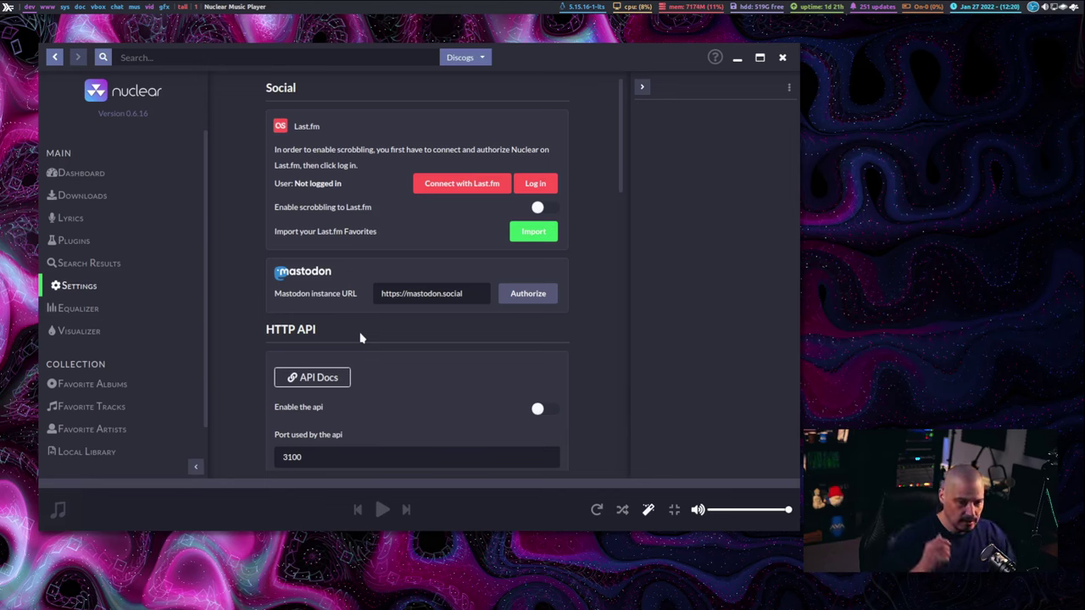
left_click_drag(620, 125, 619, 200)
scroll(620, 203, "down", 1)
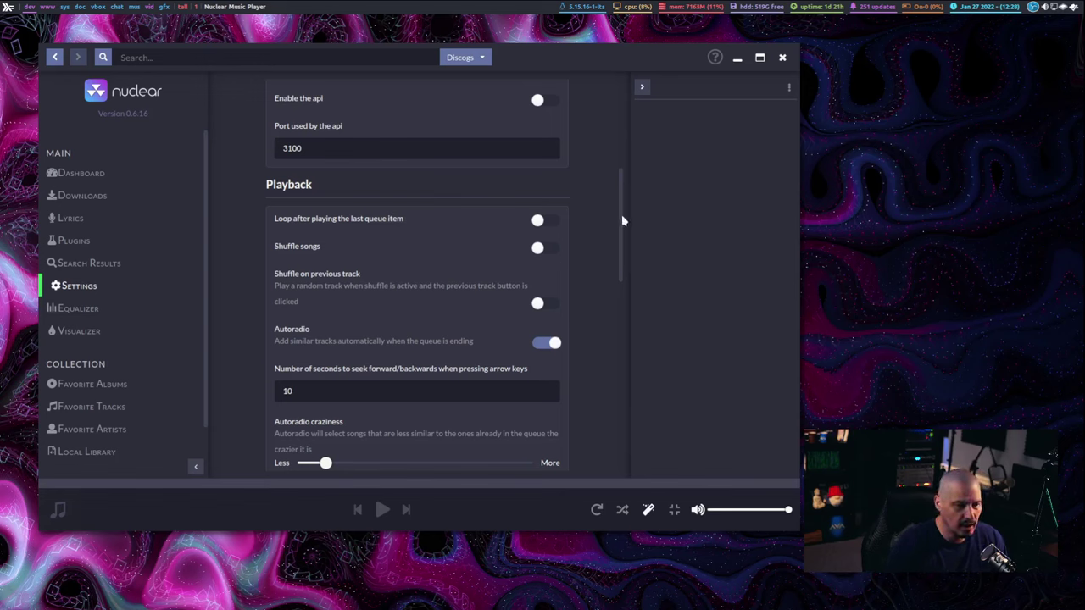
left_click_drag(622, 220, 638, 417)
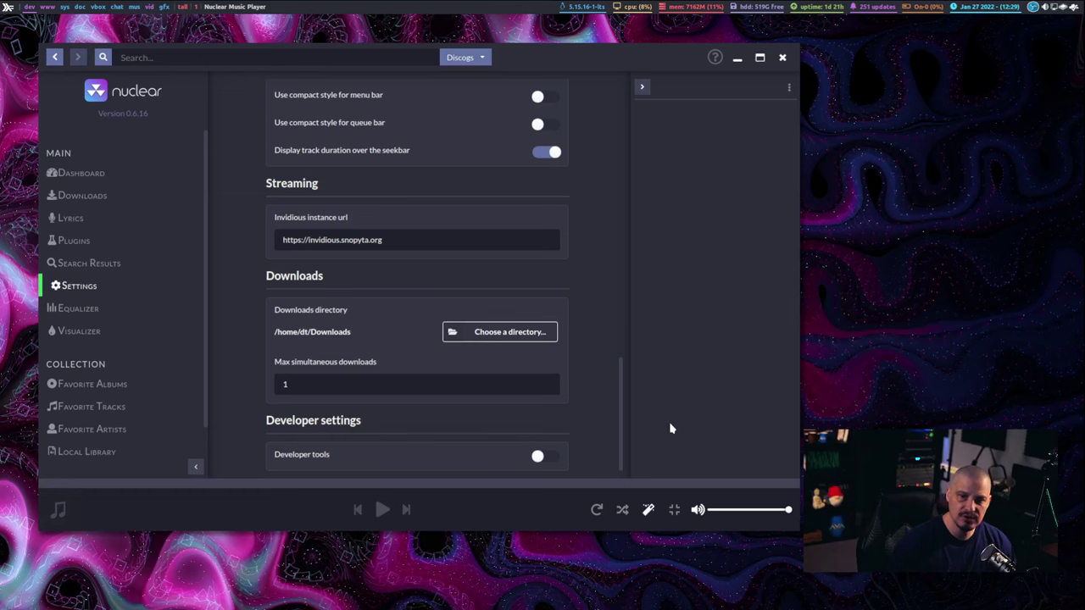
Step: Return to the dashboard, search for "journey" and open the artist page of the rock band Journey
left_click(85, 172)
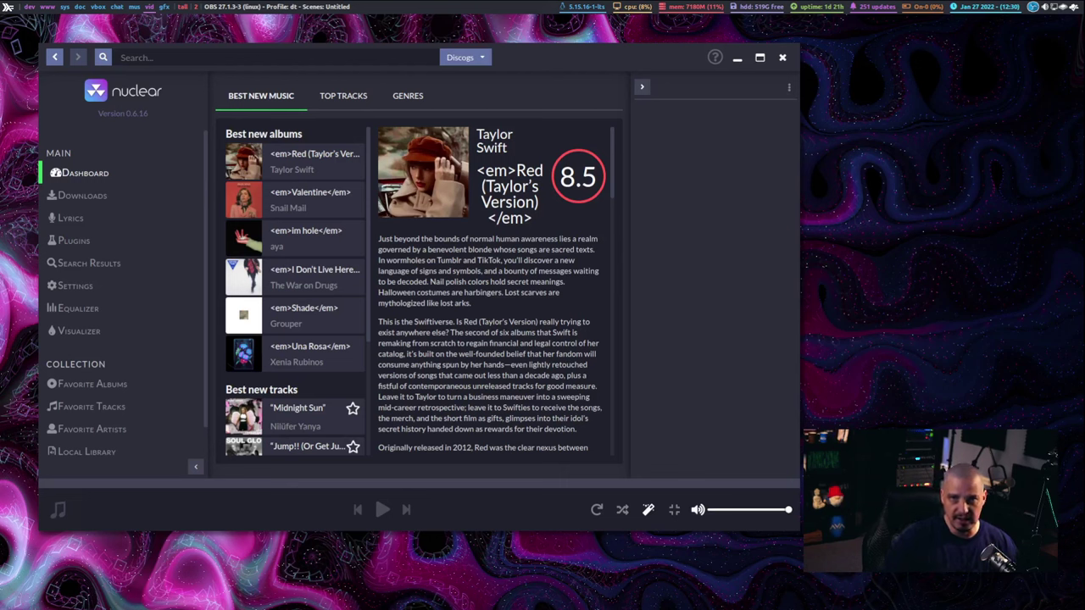
left_click(400, 57)
type("journey")
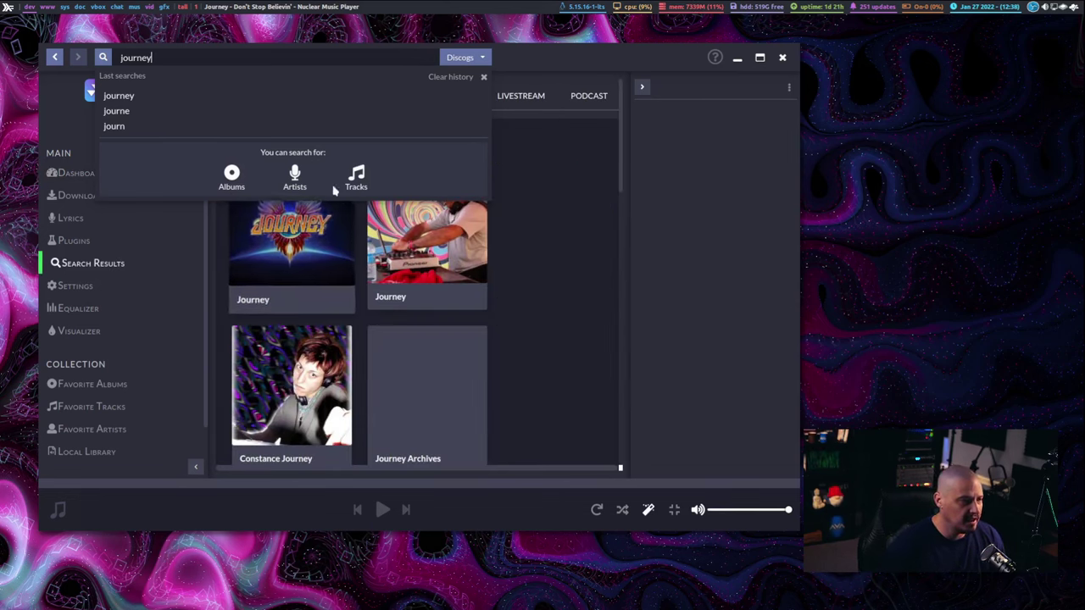
left_click(533, 288)
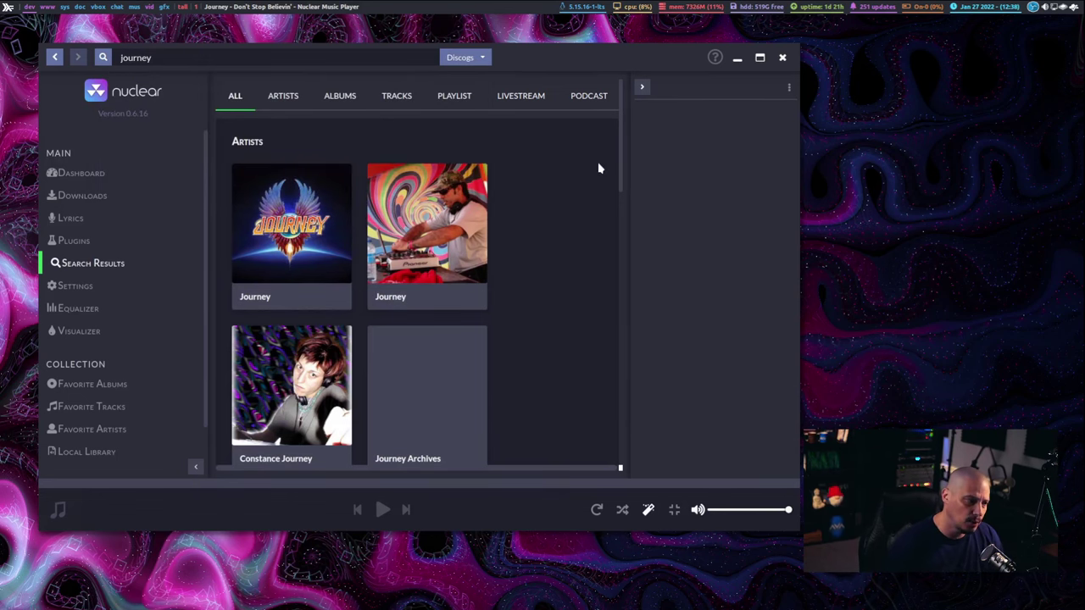
left_click_drag(619, 123, 584, 43)
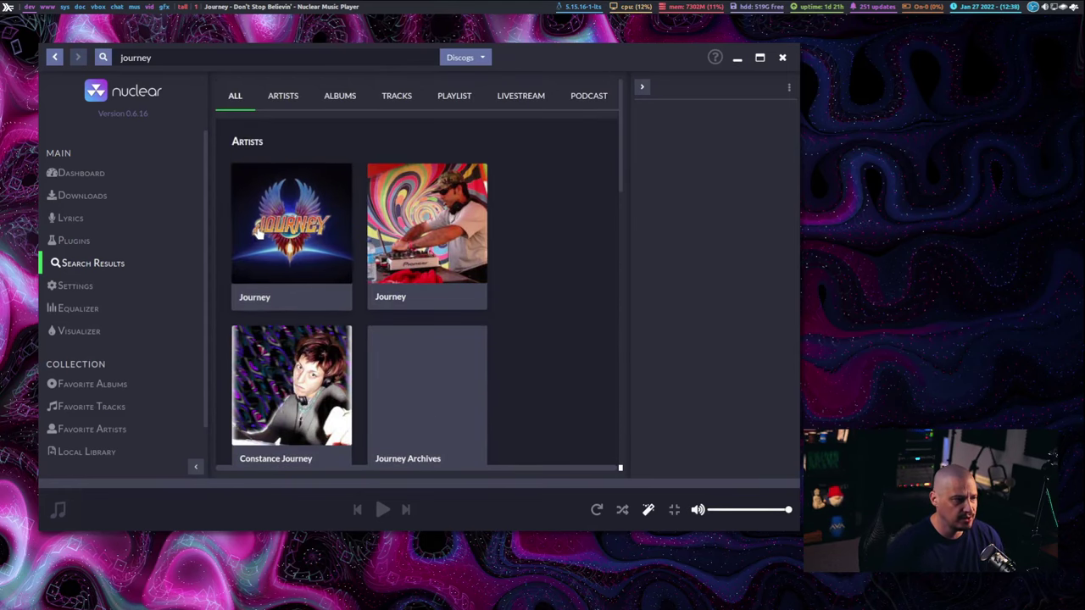
left_click(298, 240)
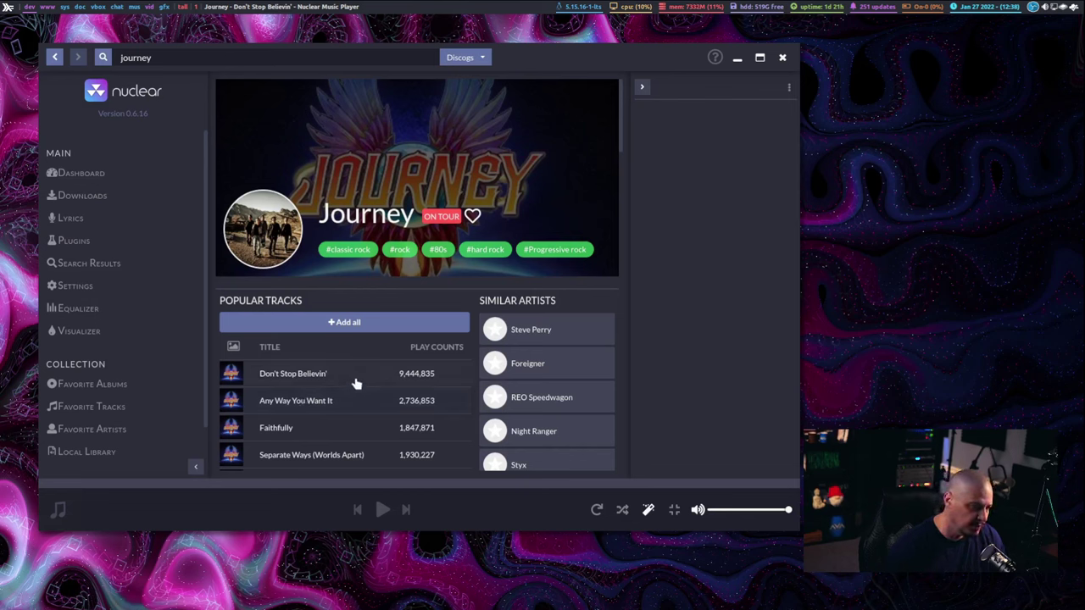
Step: Add "Don't Stop Believin'" from Journey's popular tracks to the queue and start playing it
right_click(356, 383)
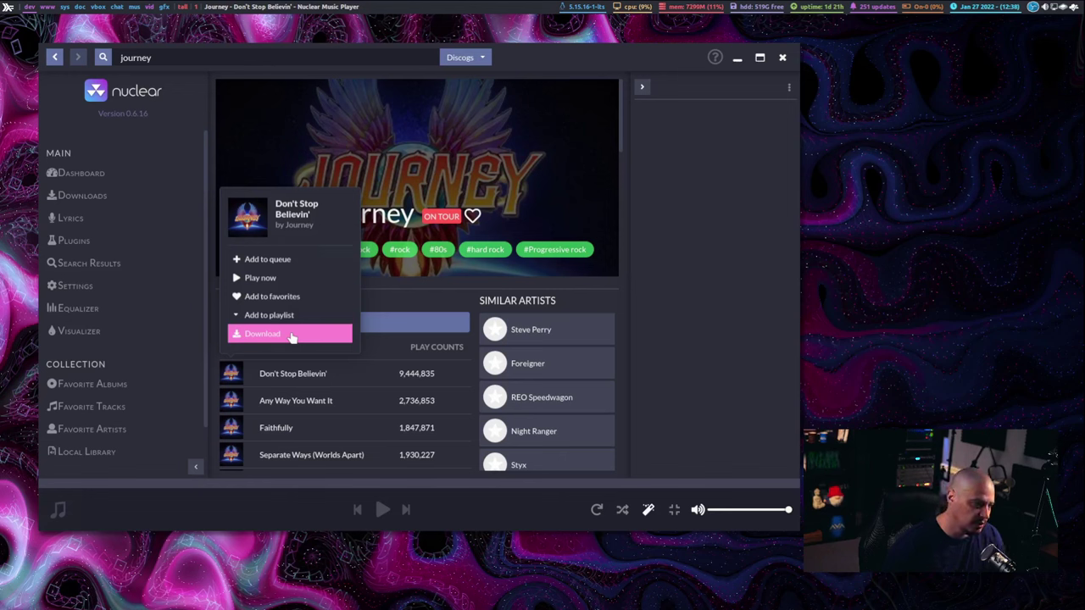
left_click(284, 258)
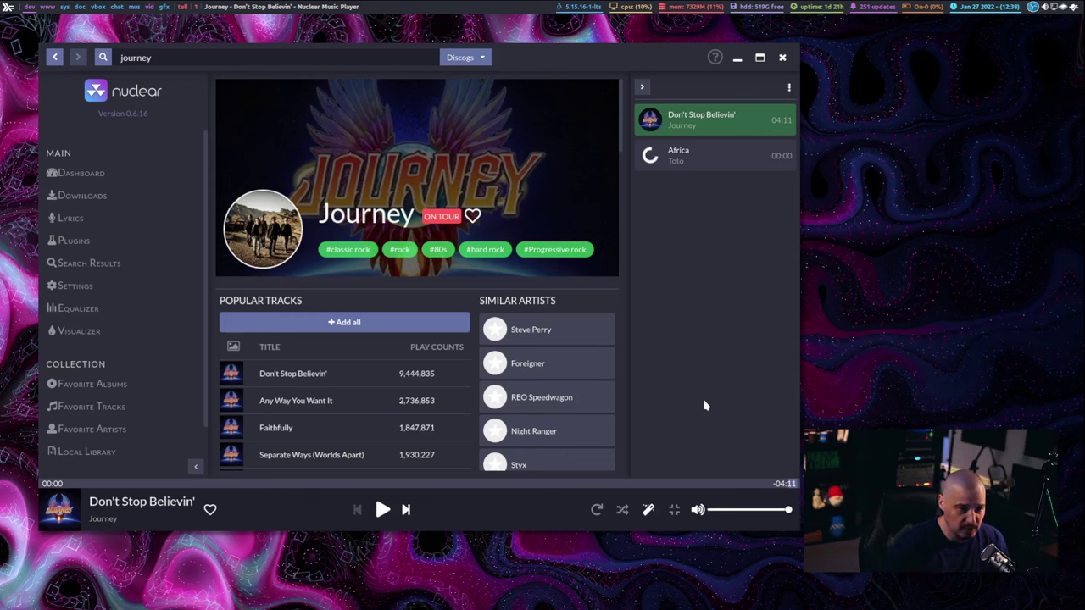
left_click(383, 509)
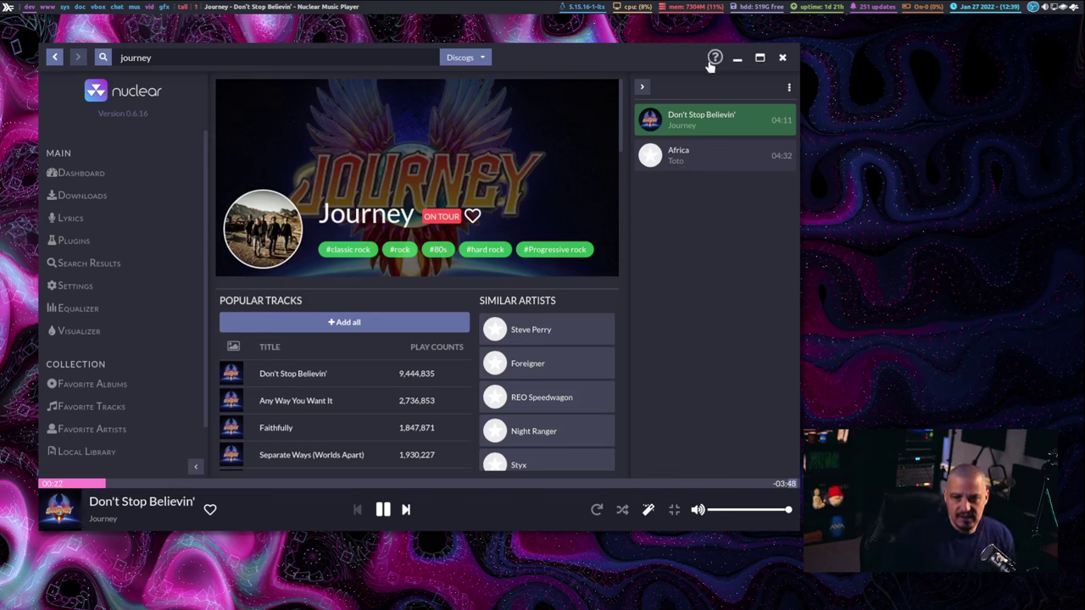
Step: Switch playback to the queued "Africa" and on to the last "Rosanna" entry by Toto, and pause it
left_click(648, 511)
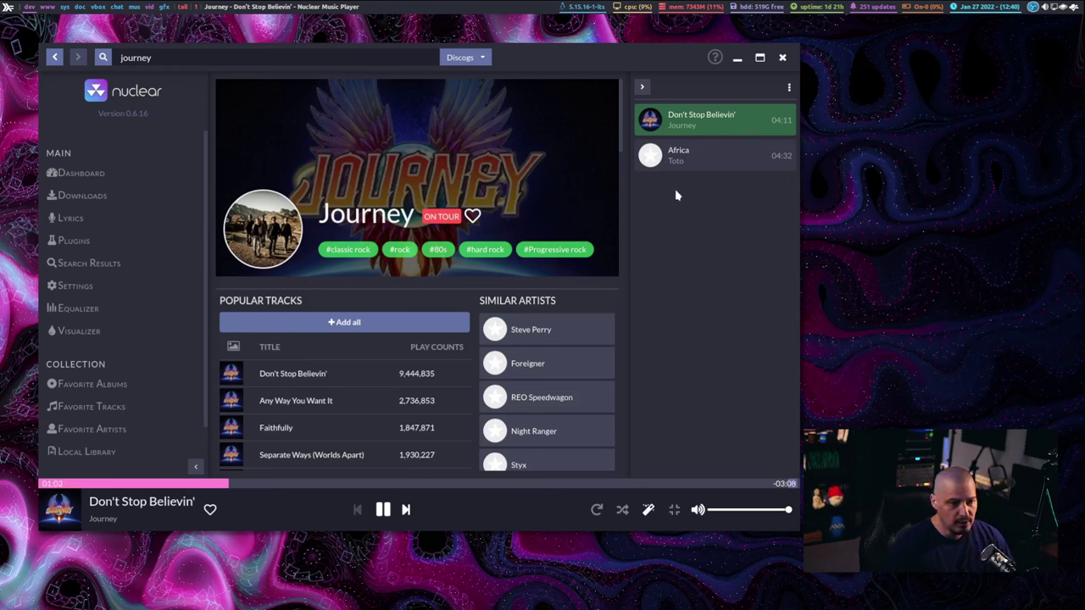
double_click(685, 160)
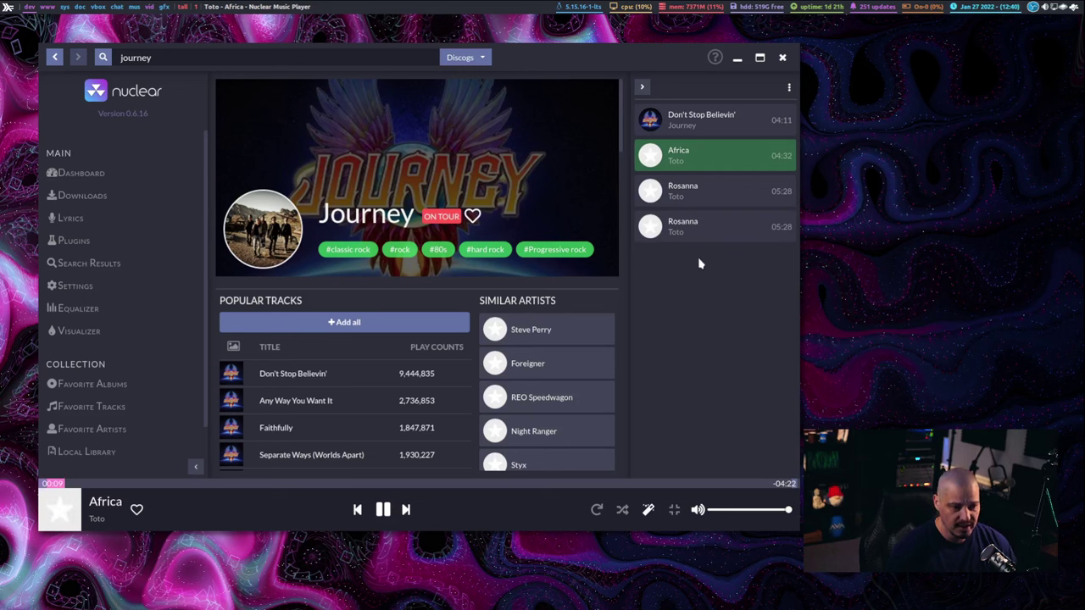
double_click(703, 225)
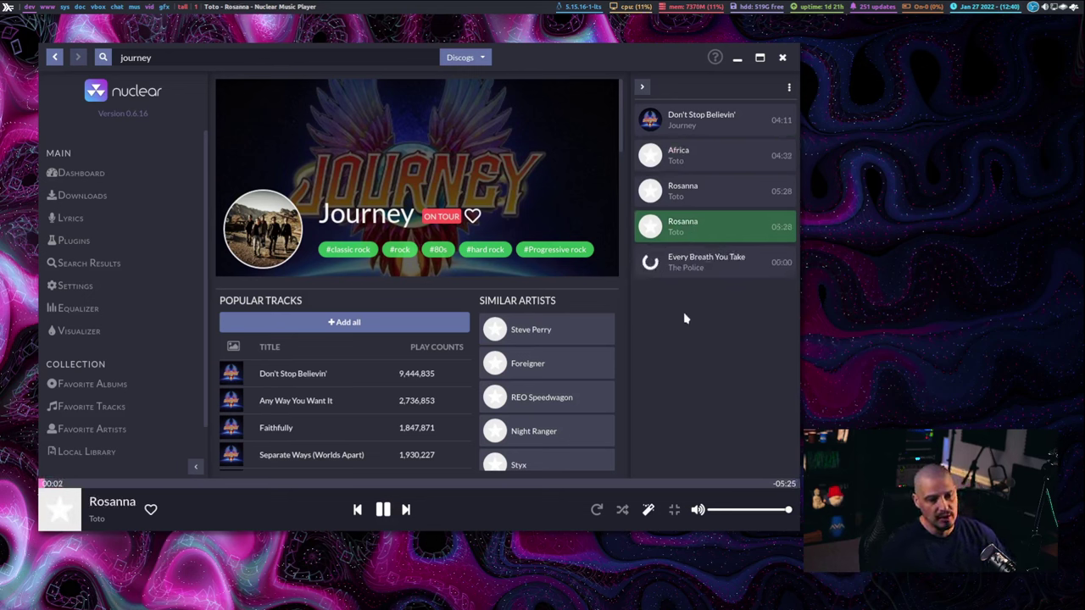
left_click(383, 511)
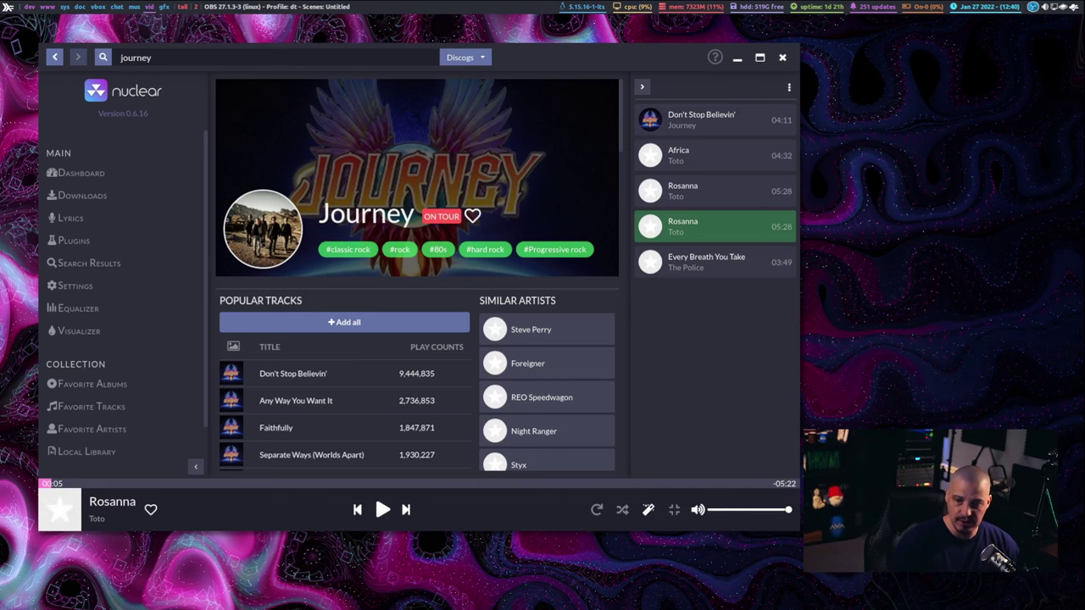
Step: Download "Every Breath You Take" by The Police from the queue and check it in the downloads list
left_click(691, 263)
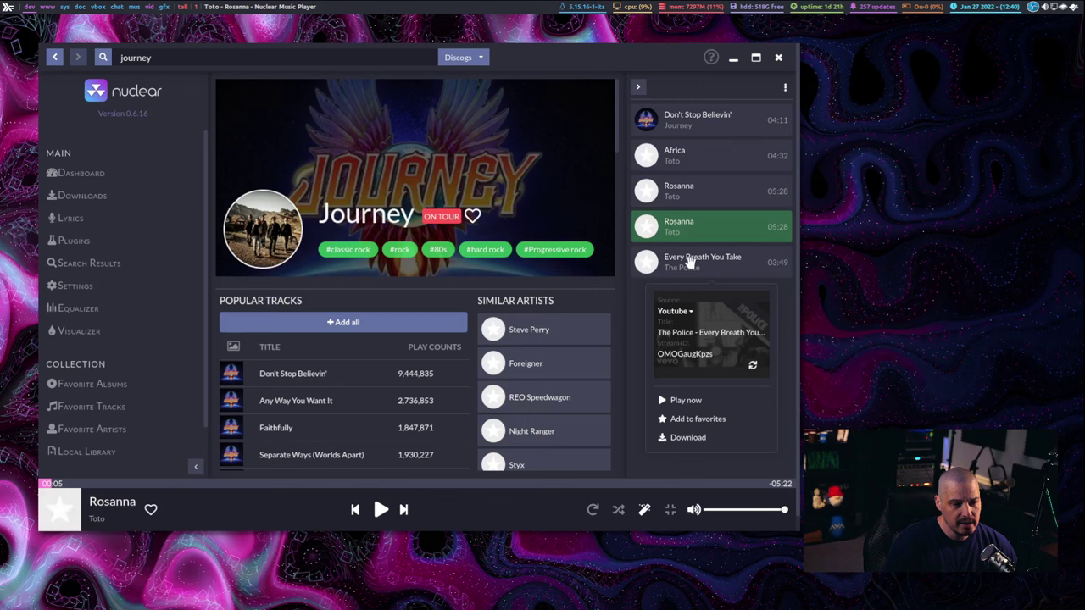
left_click(703, 439)
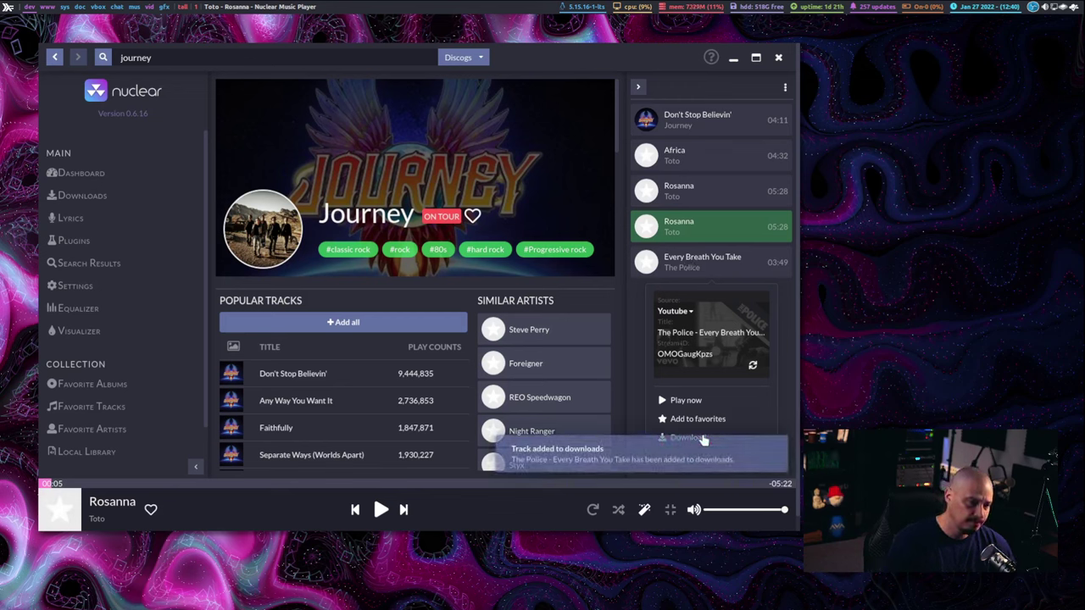
left_click(101, 197)
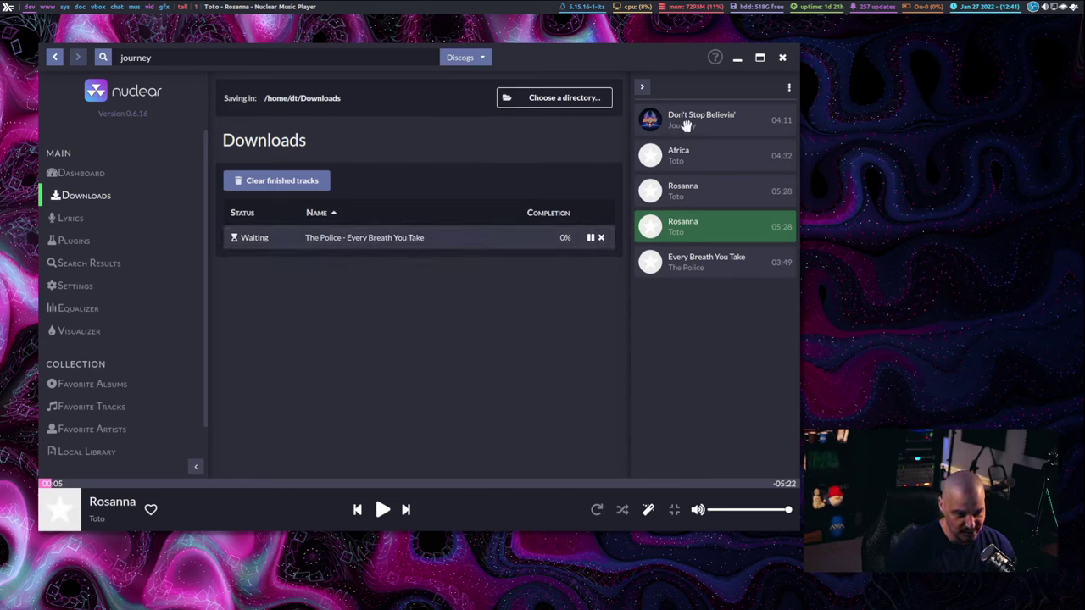
Step: Close the player, launch nuclear again from the run prompt and move its new window up and left on the desktop
left_click(784, 60)
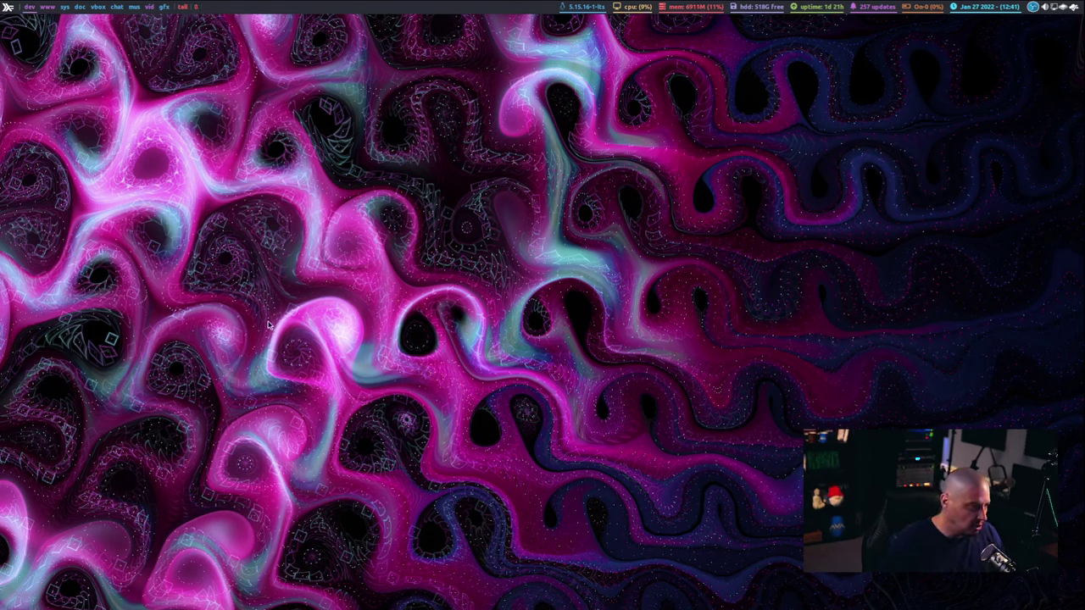
key("super+shift+Return")
type("nuclear")
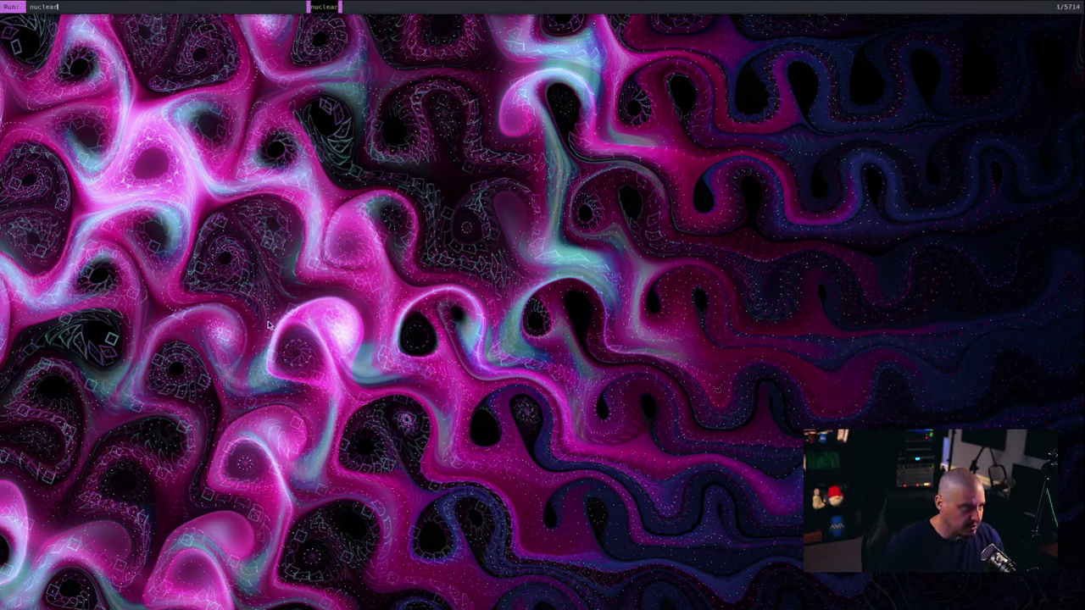
key("Escape")
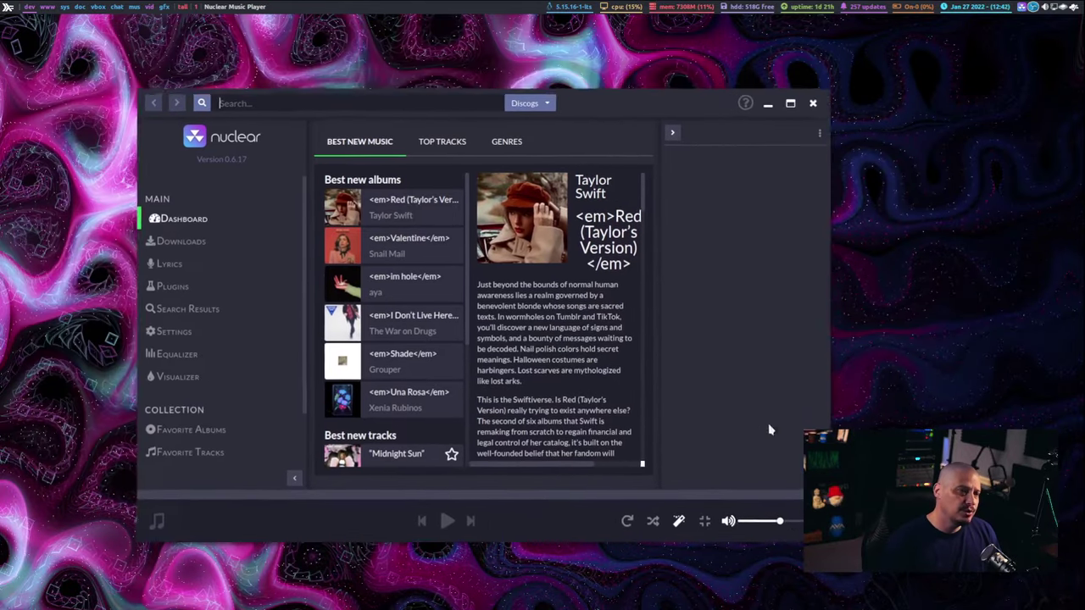
left_click_drag(770, 429, 698, 387)
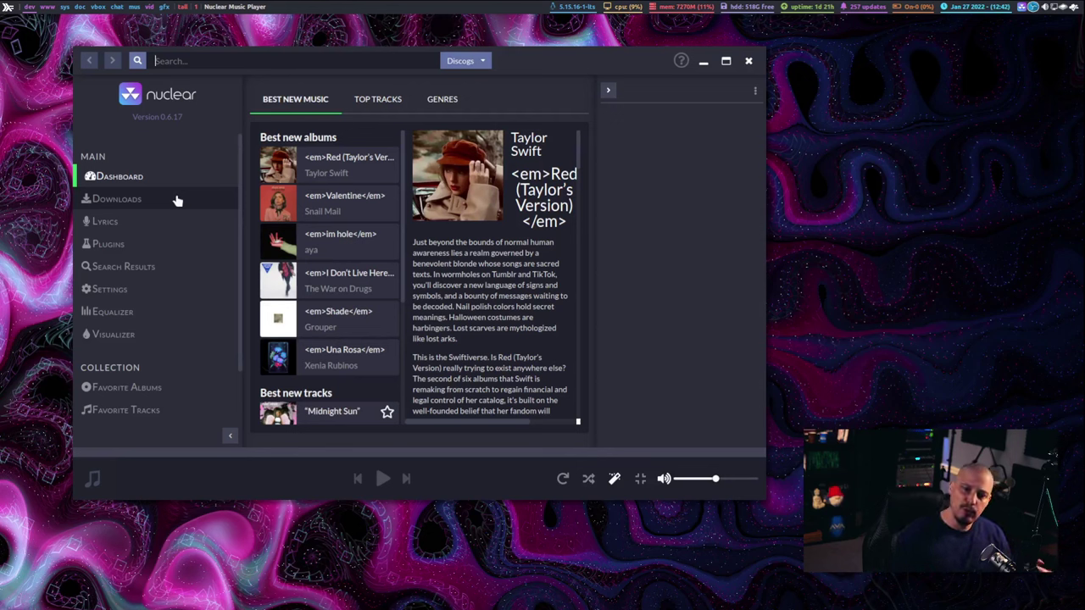
Step: Search for "journey" in the relaunched player and open the rock band's artist page
left_click(228, 63)
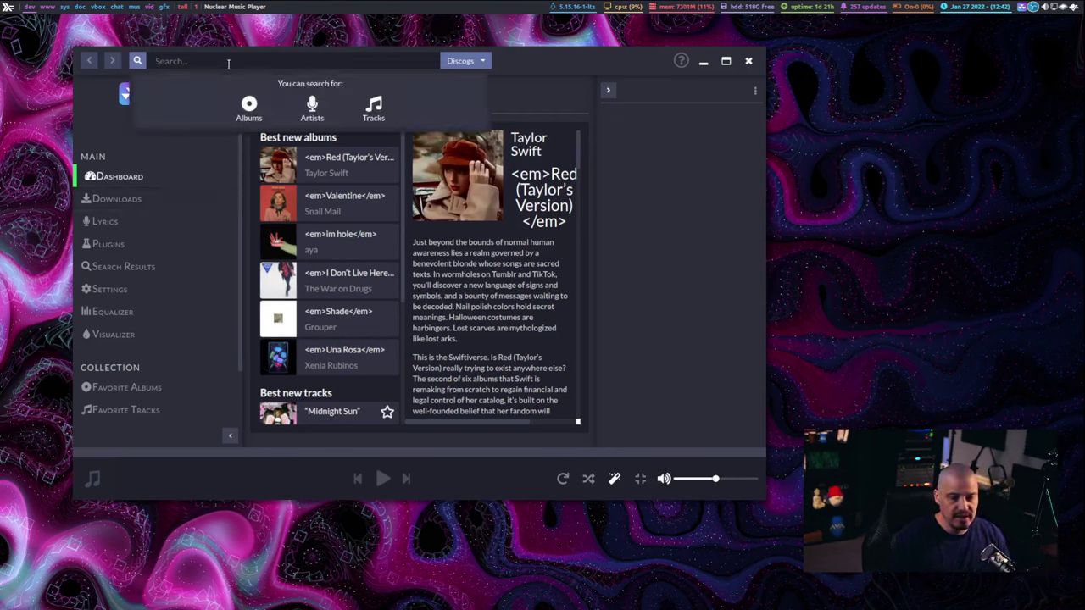
type("journey")
key("Return")
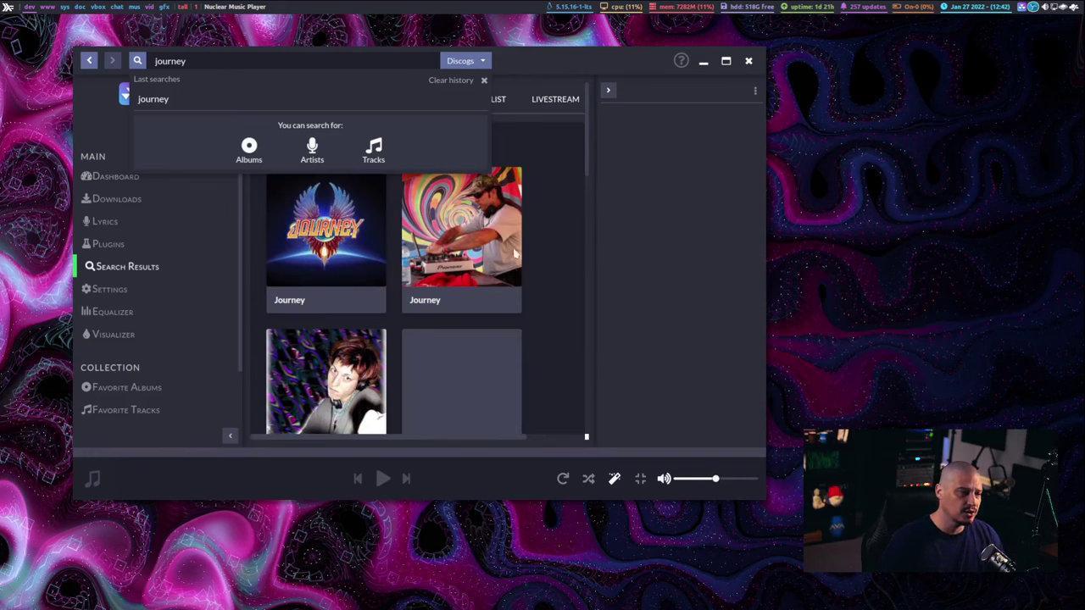
left_click(331, 258)
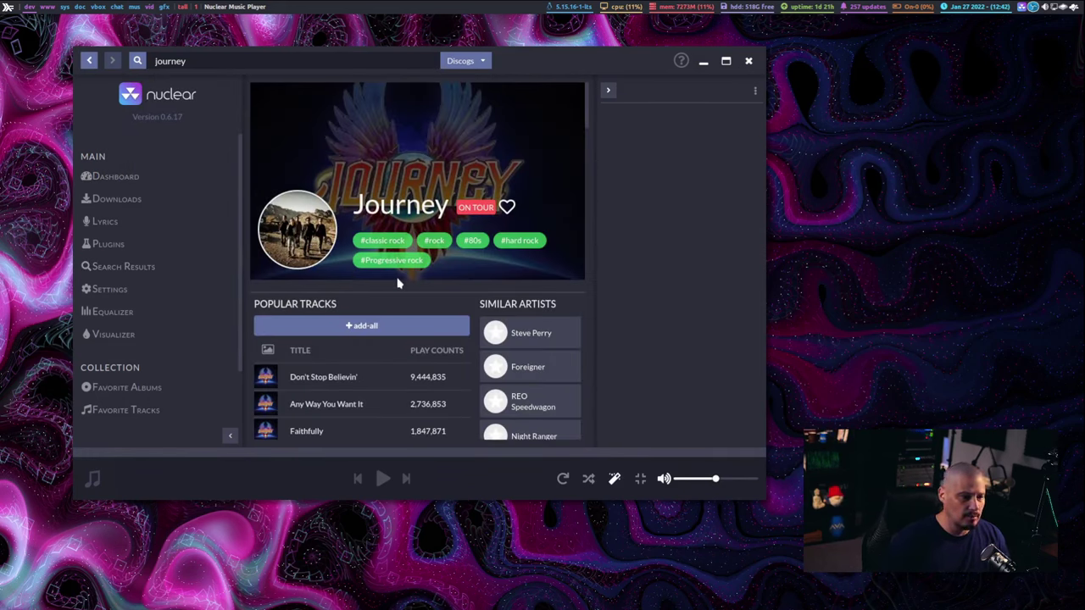
Step: Queue "Don't Stop Believin'" from the popular tracks, dismiss the JavaScript error dialog and play the song
scroll(343, 360, "down", 1)
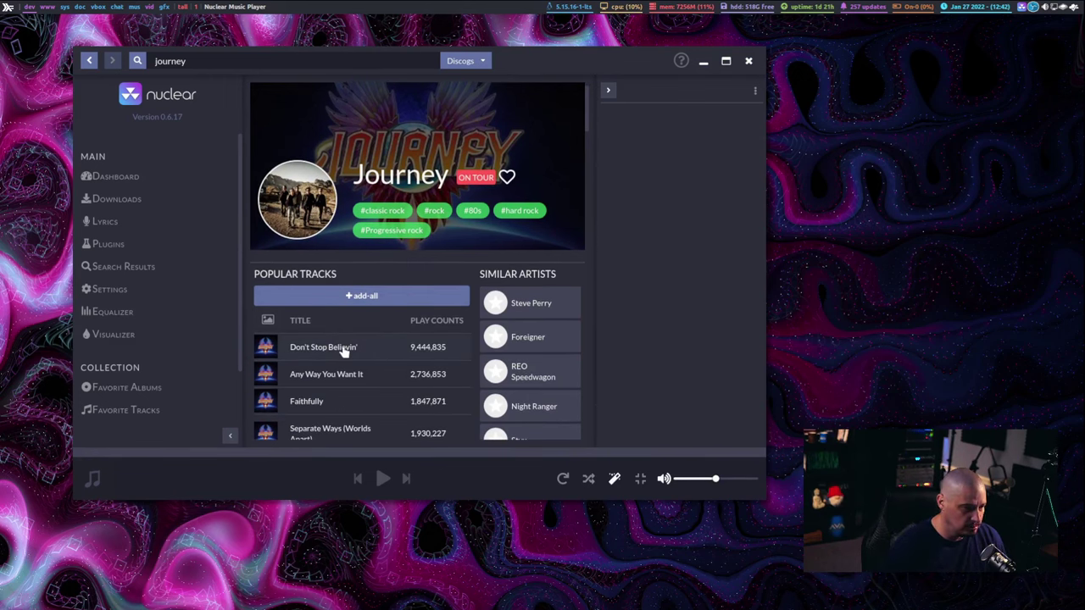
right_click(343, 352)
left_click(347, 213)
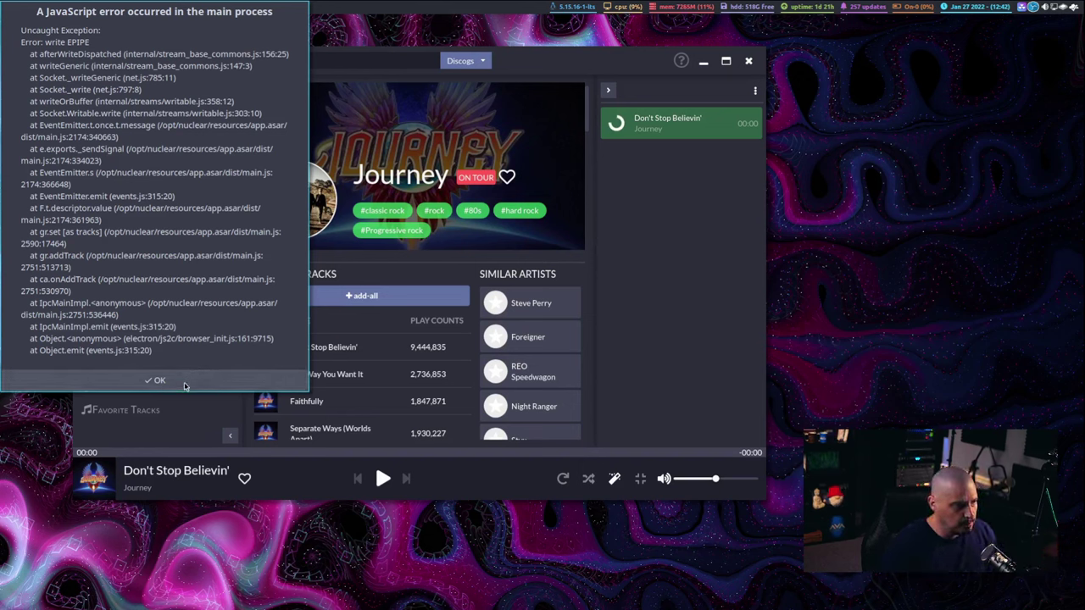
left_click(159, 381)
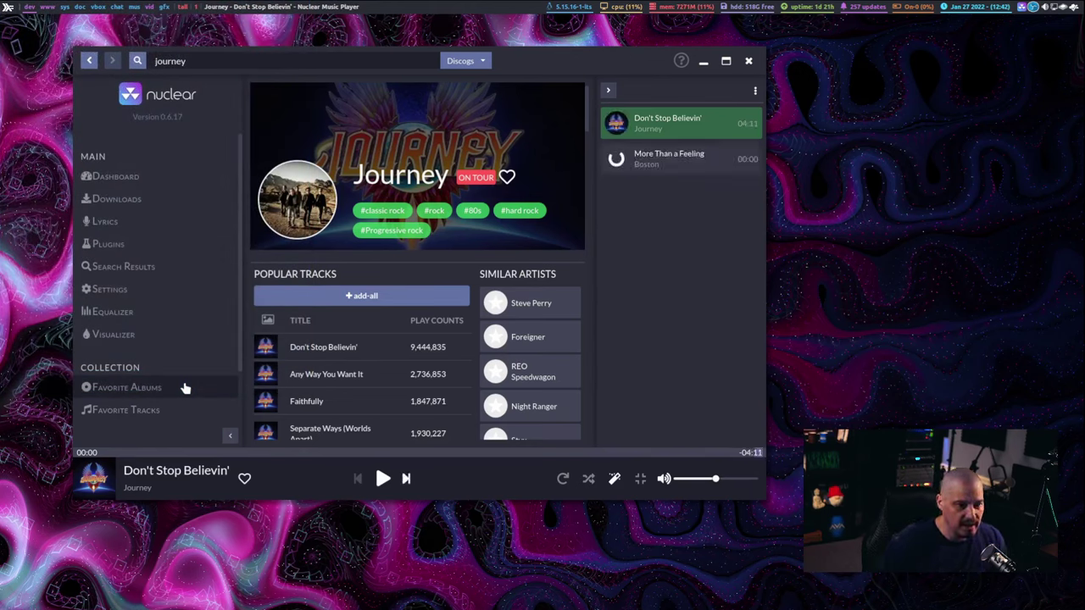
left_click(385, 477)
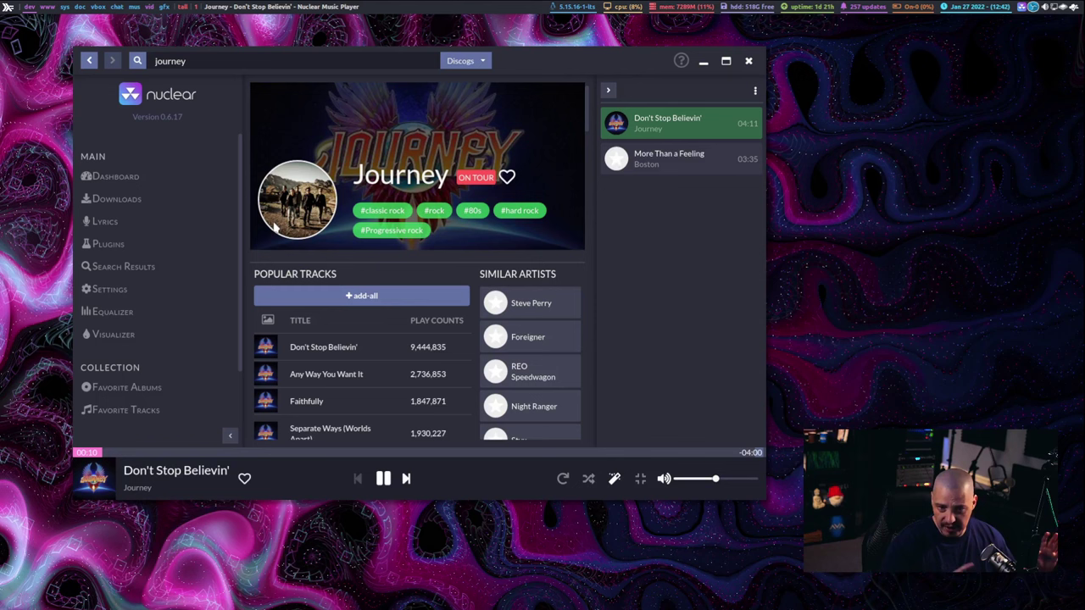
Step: Download "More Than a Feeling" by Boston from the queue and check its progress in the downloads list
left_click(656, 154)
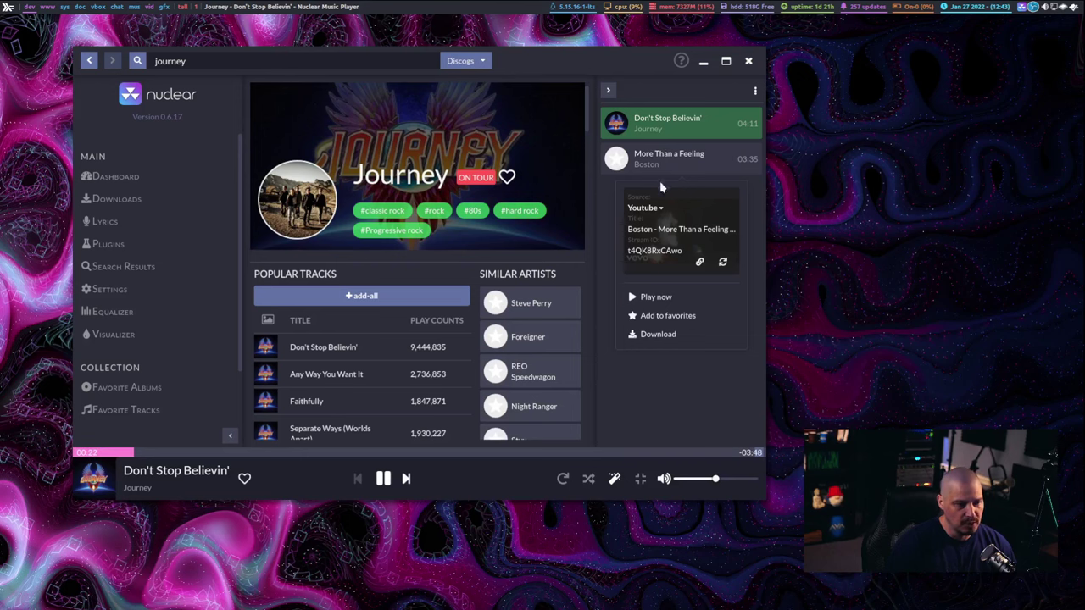
left_click(682, 334)
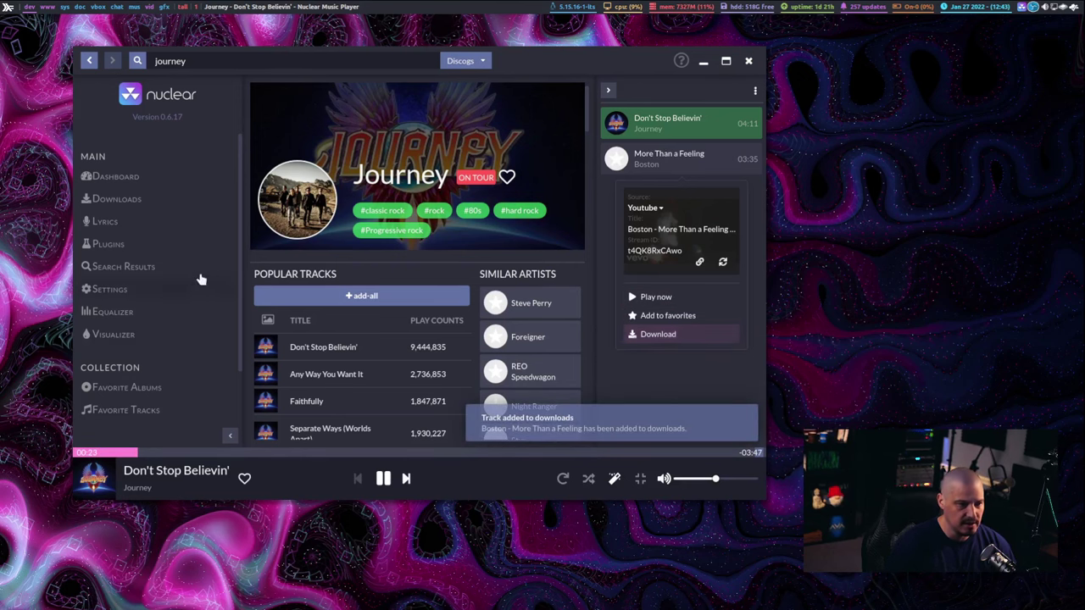
left_click(149, 200)
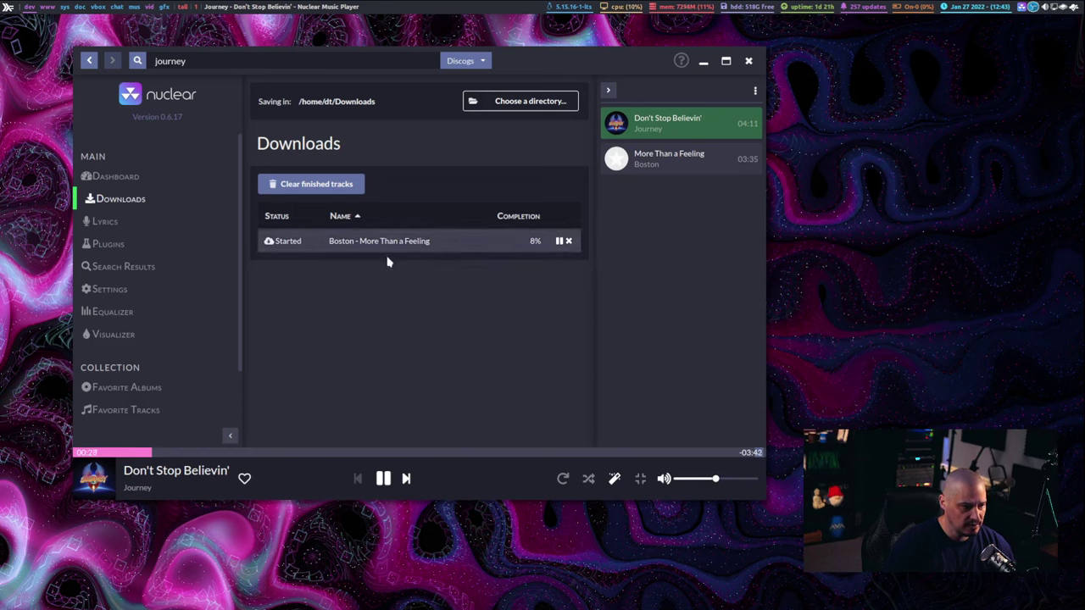
Step: Remove "More Than a Feeling" from the downloads list and return to the dashboard
left_click(570, 241)
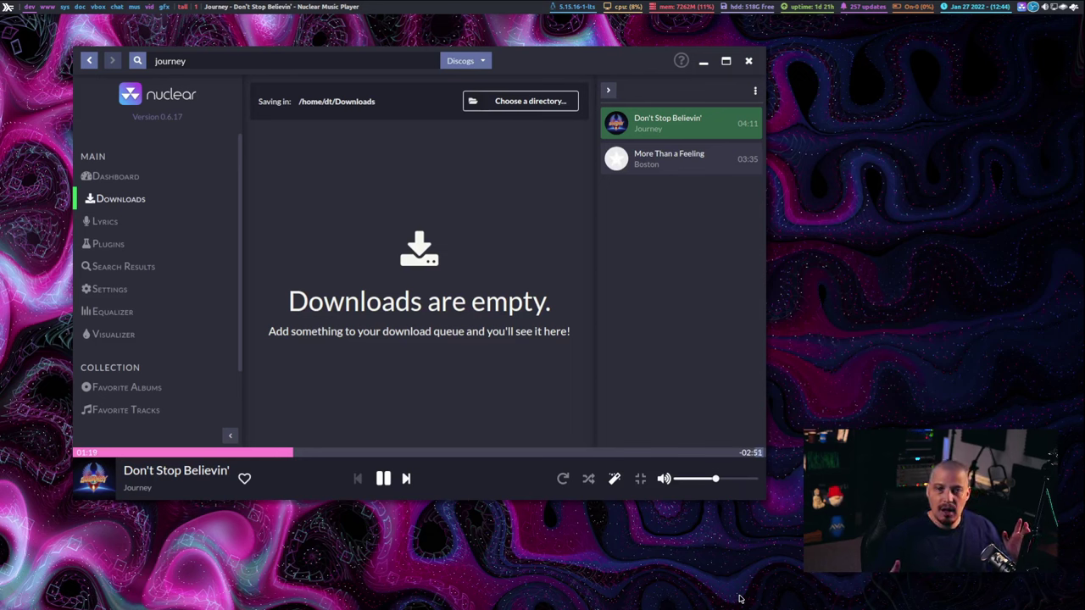
left_click(168, 174)
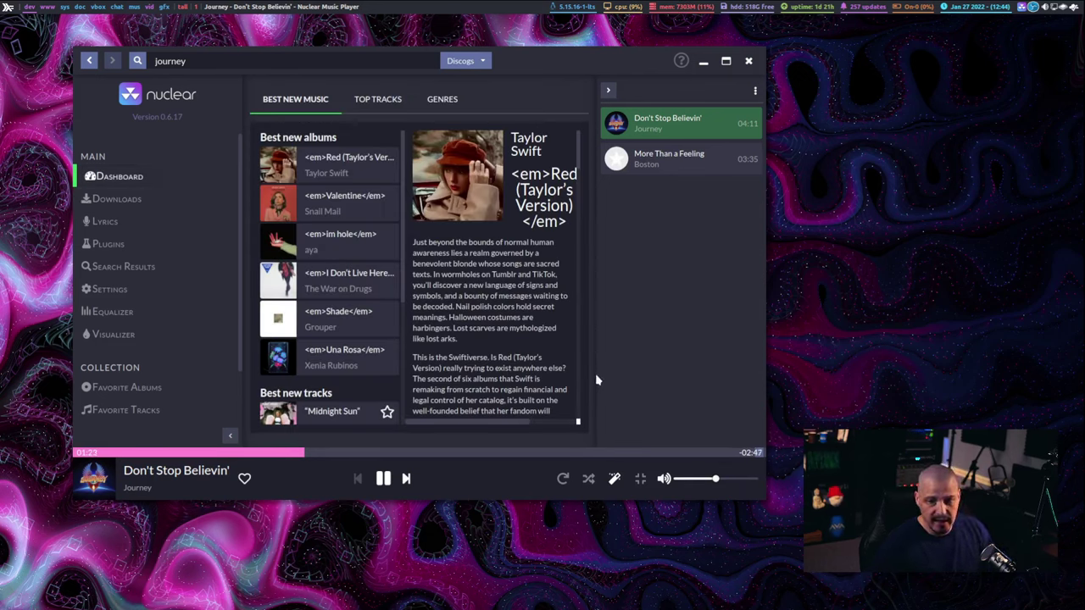